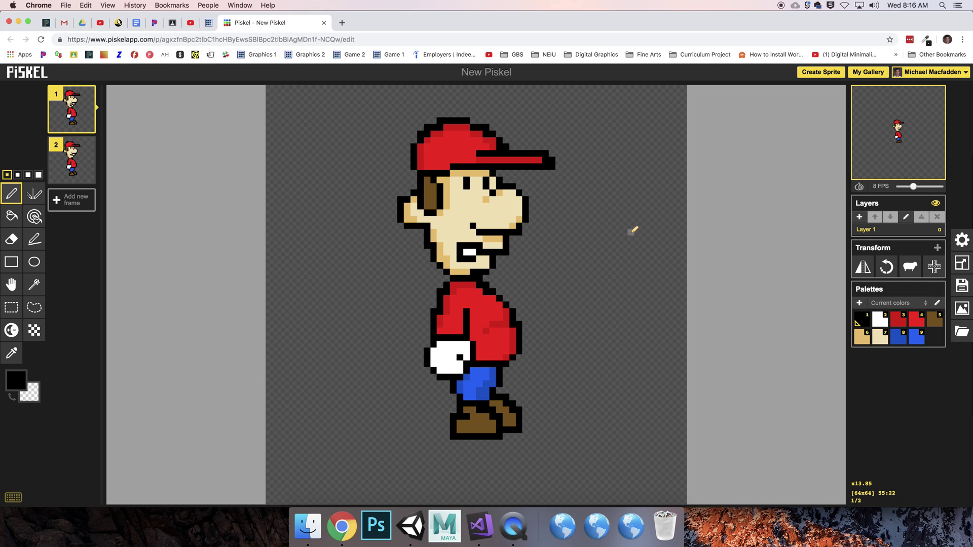
# Review the canvas resize settings for the 64×64 canvas, keeping the aspect ratio locked
pyautogui.click(962, 244)
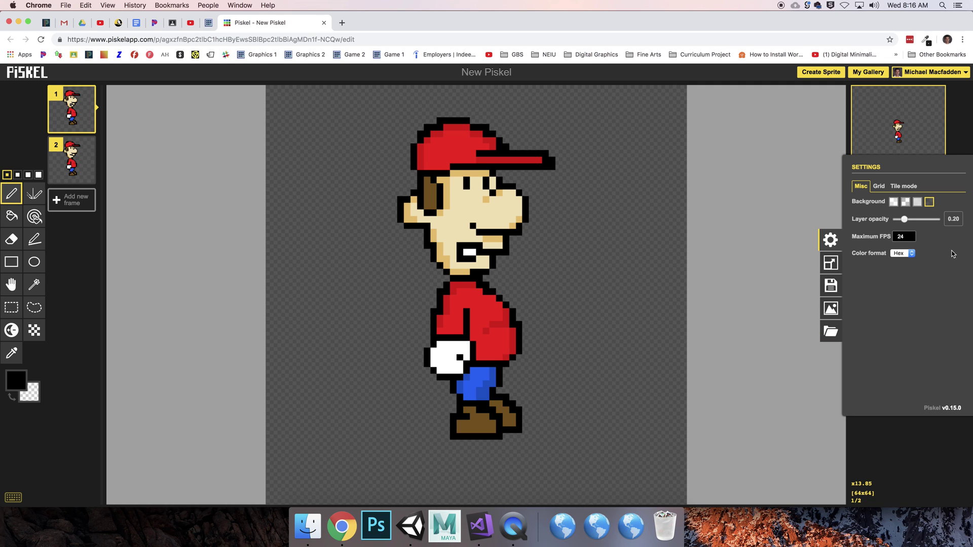
pyautogui.click(835, 265)
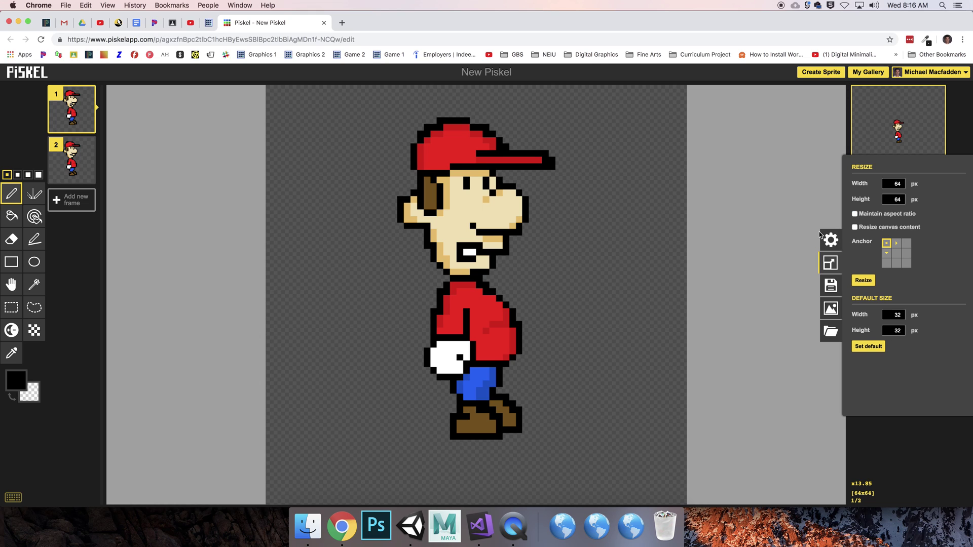
pyautogui.click(894, 183)
pyautogui.click(856, 214)
pyautogui.click(916, 159)
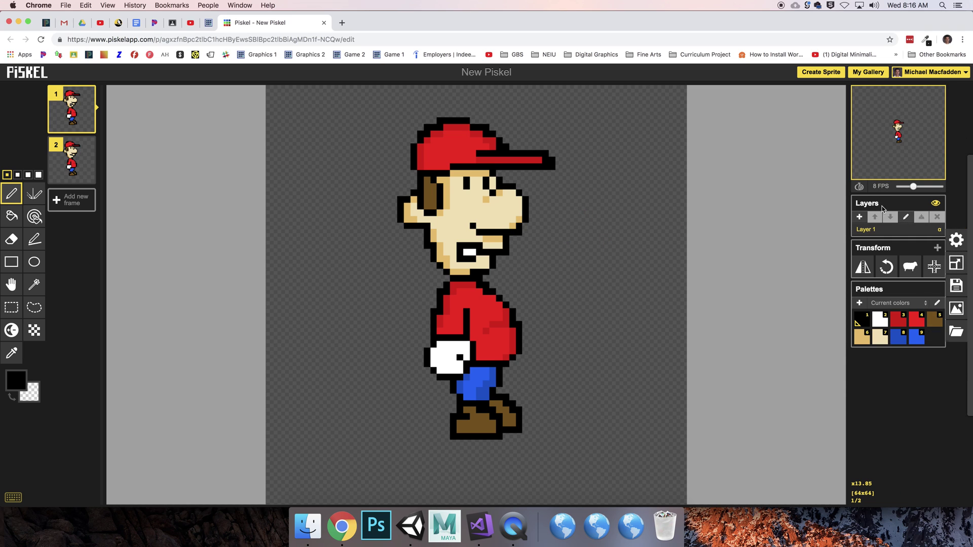
# Switch the animation preview from 1x to Full and raise the frame rate to 8 FPS
pyautogui.click(918, 95)
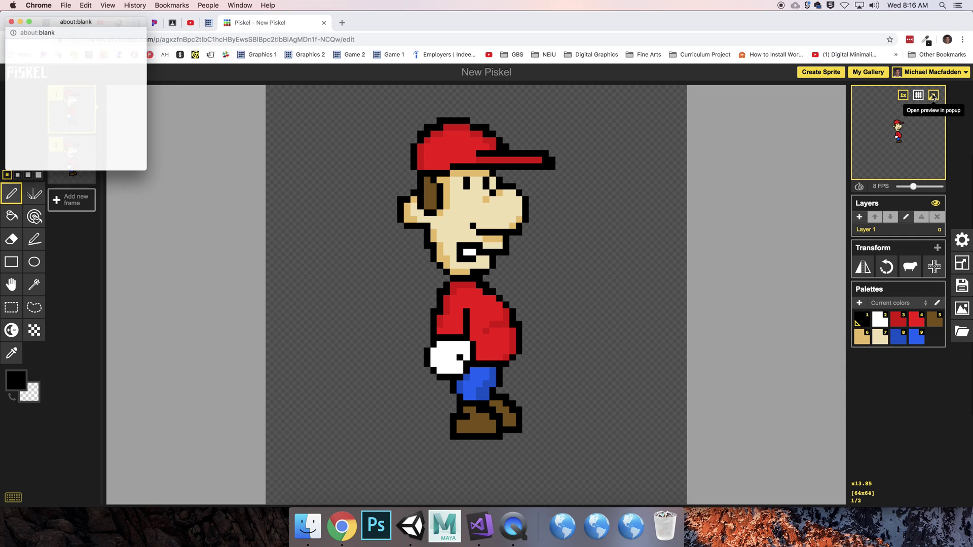
pyautogui.click(6, 16)
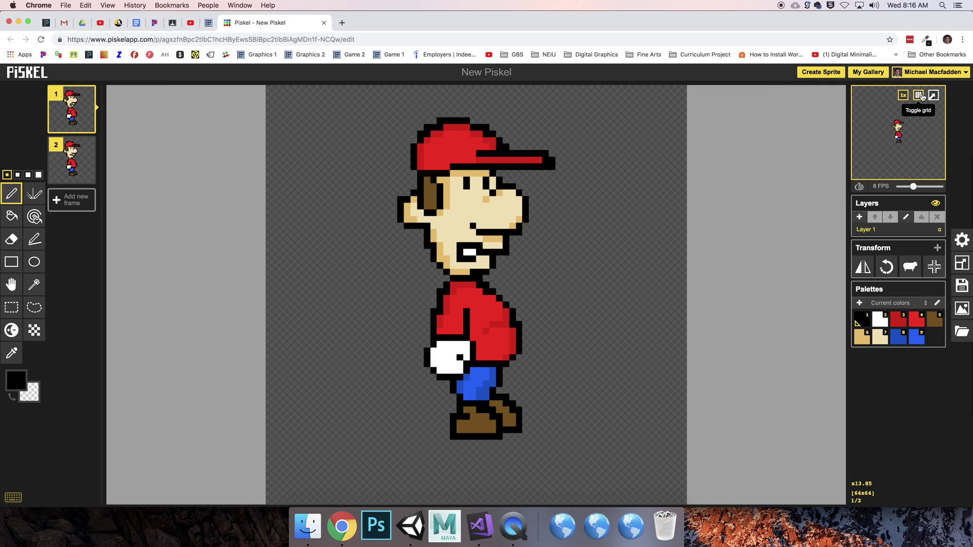
pyautogui.click(903, 96)
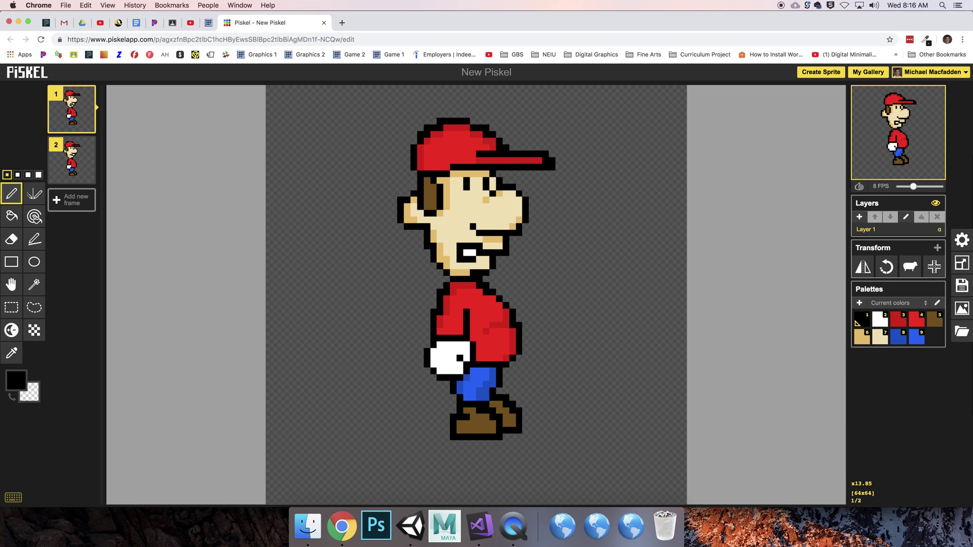
pyautogui.click(924, 187)
pyautogui.moveTo(924, 187)
pyautogui.mouseDown()
pyautogui.moveTo(941, 187)
pyautogui.moveTo(861, 188)
pyautogui.moveTo(914, 190)
pyautogui.mouseUp()
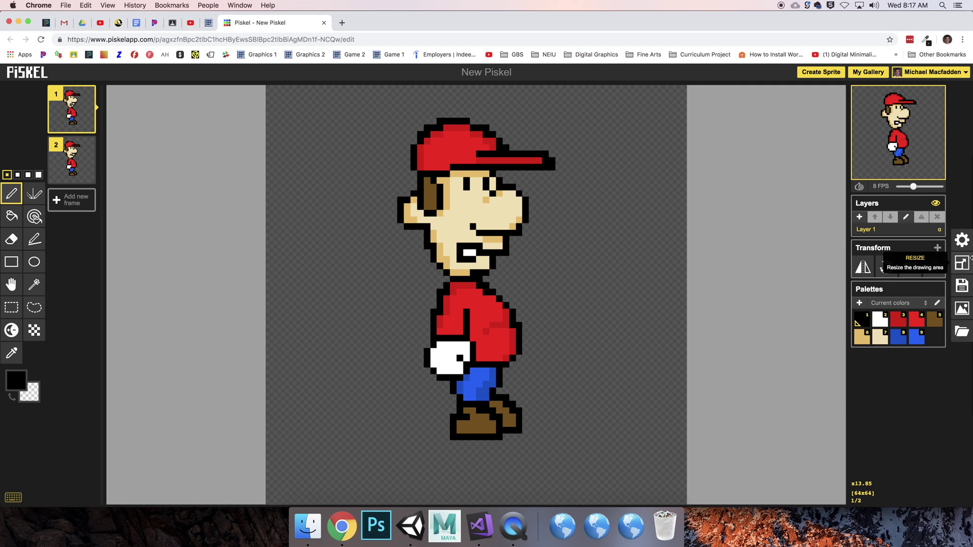
# Export a 2-column, 1-row PNG spritesheet and save it as Bubba.png on the Desktop
pyautogui.click(960, 308)
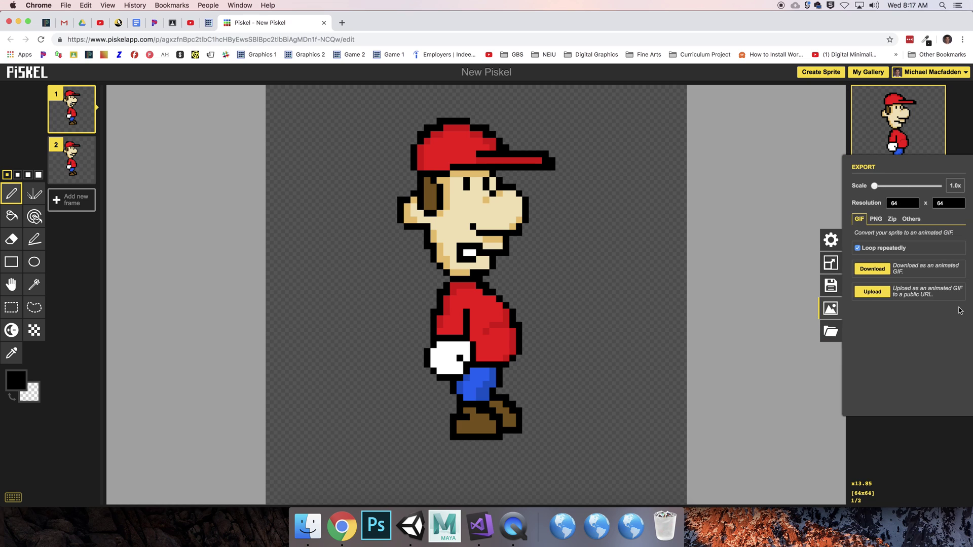
pyautogui.click(876, 220)
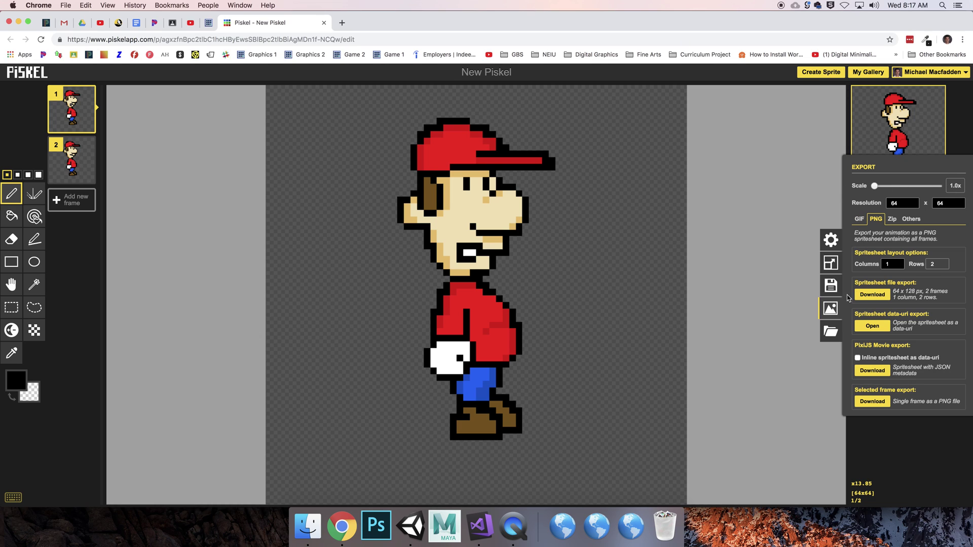
pyautogui.click(901, 261)
pyautogui.click(880, 299)
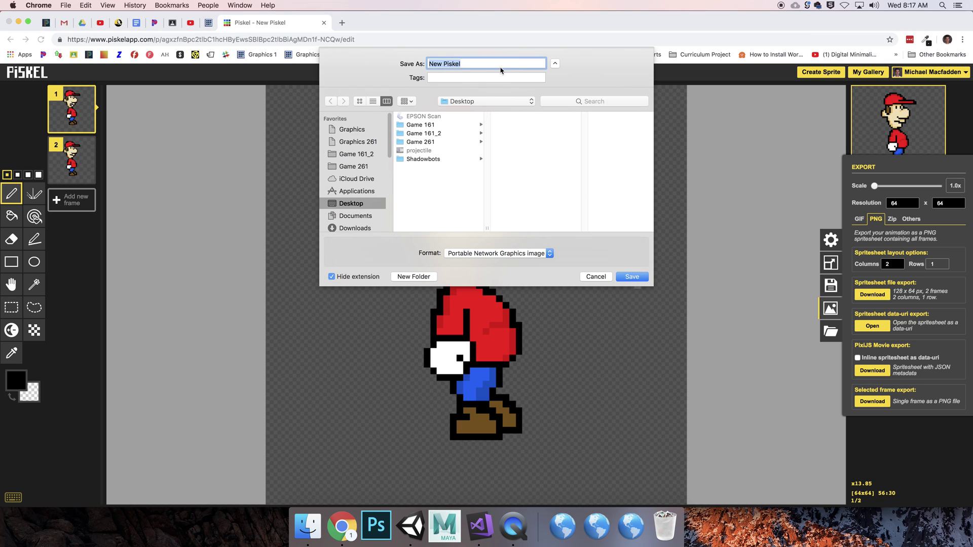
pyautogui.write('Bubba')
pyautogui.click(633, 277)
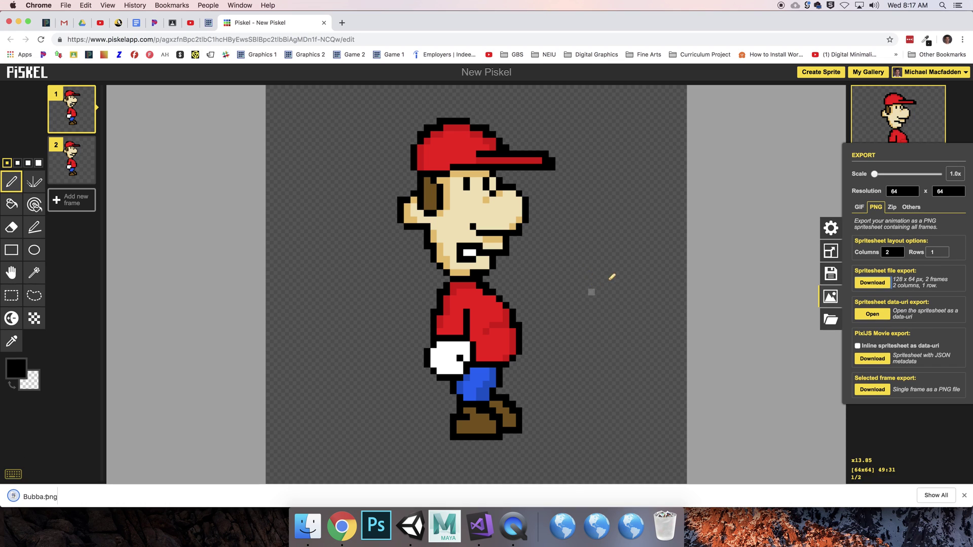
# Import Desktop/Bubba.png into Unity's Assets/Sprites folder with Import New Asset
pyautogui.click(410, 527)
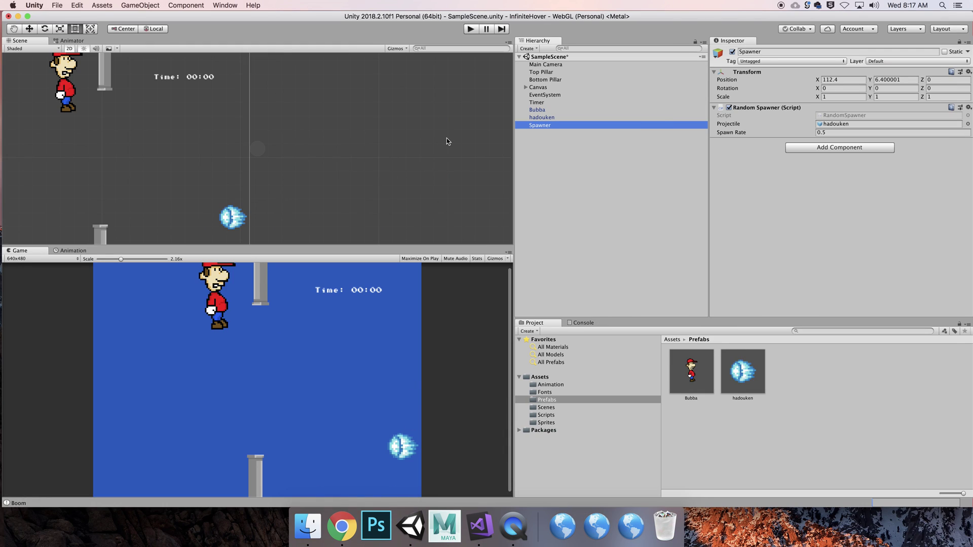
pyautogui.click(555, 423)
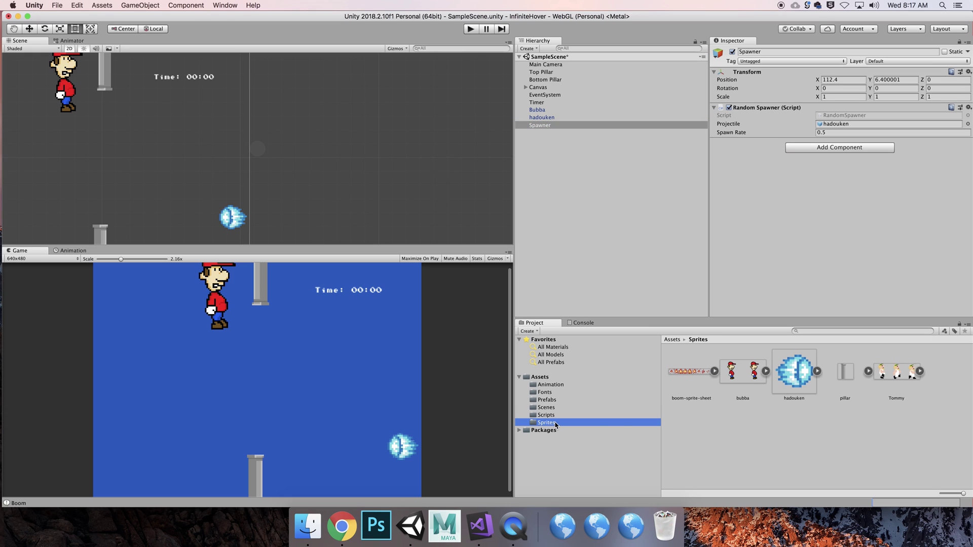
pyautogui.rightClick(721, 434)
pyautogui.click(763, 364)
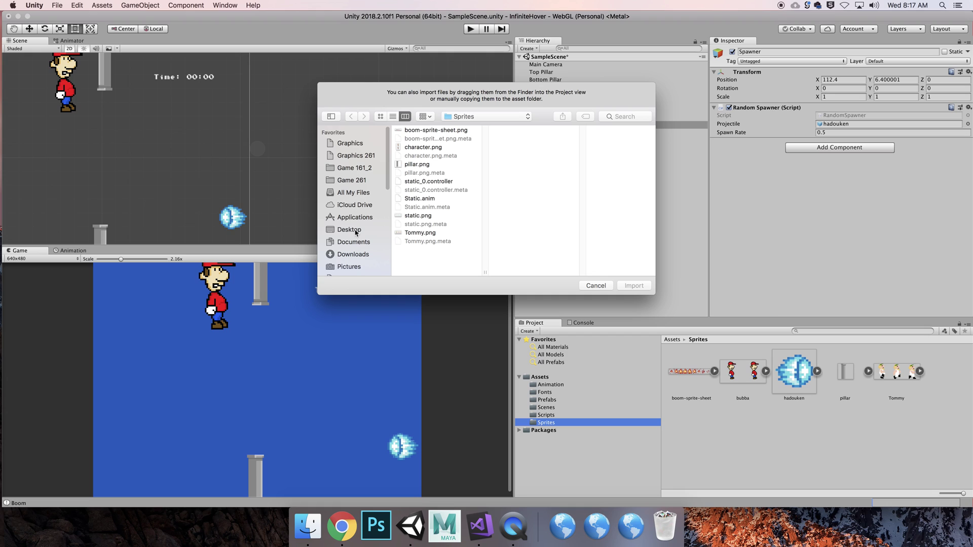
pyautogui.click(355, 231)
pyautogui.click(420, 131)
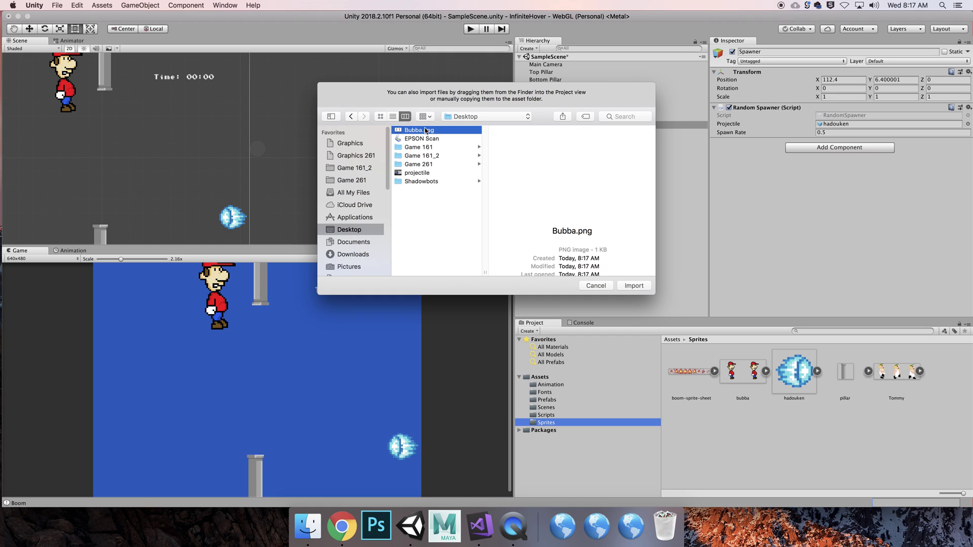
pyautogui.click(636, 287)
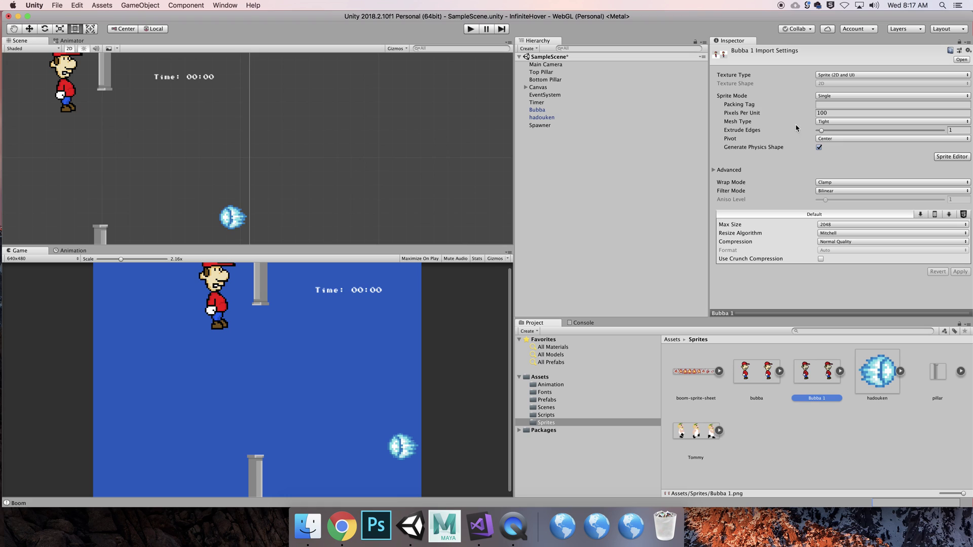
# Give Bubba 1 1 pixel per unit, Point filtering and no compression, apply, then set Sprite Mode to Multiple
pyautogui.click(839, 112)
pyautogui.write('1')
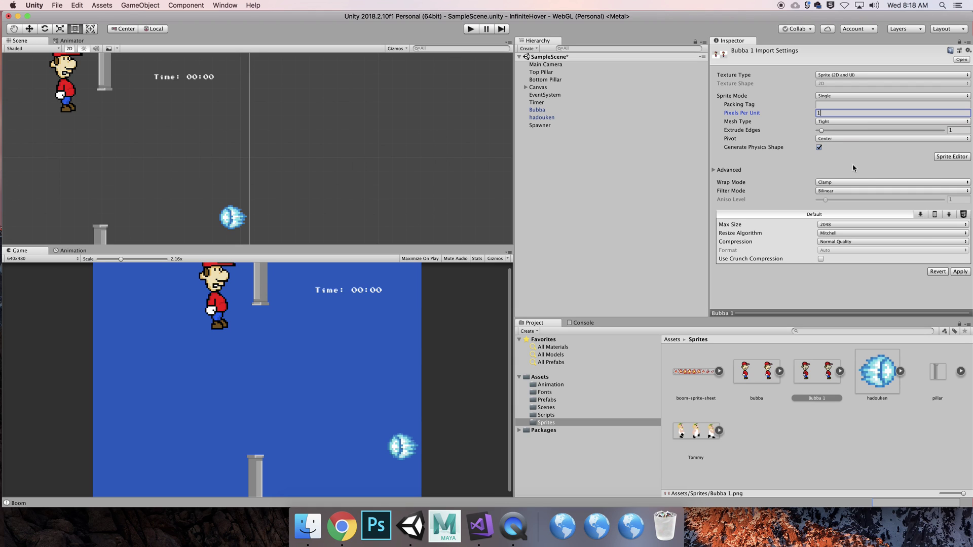
pyautogui.click(861, 183)
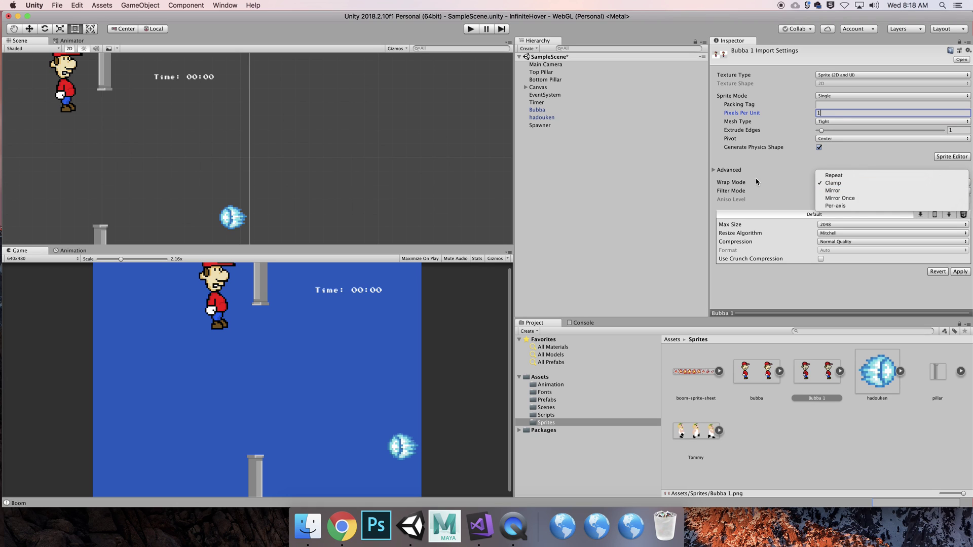
pyautogui.click(811, 192)
pyautogui.click(814, 191)
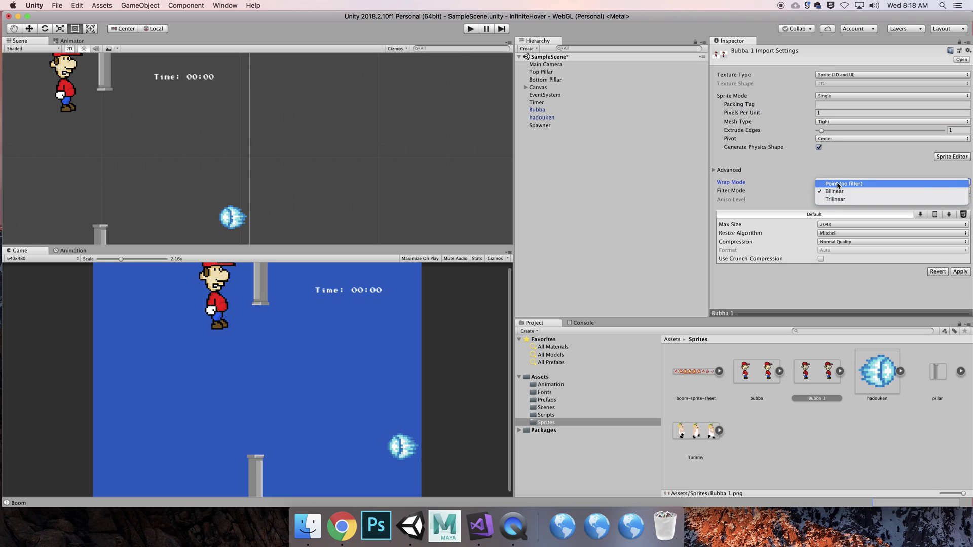
pyautogui.click(837, 186)
pyautogui.click(847, 243)
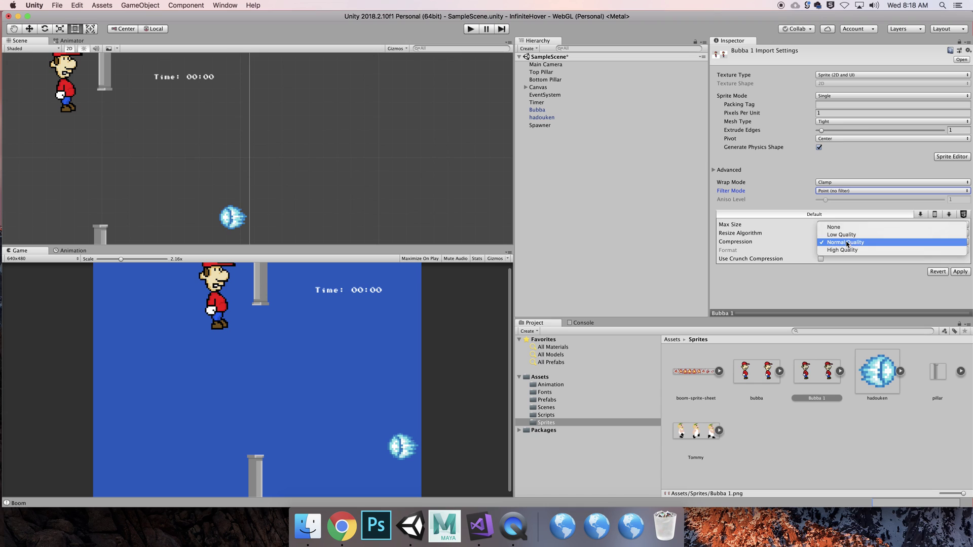
pyautogui.click(845, 228)
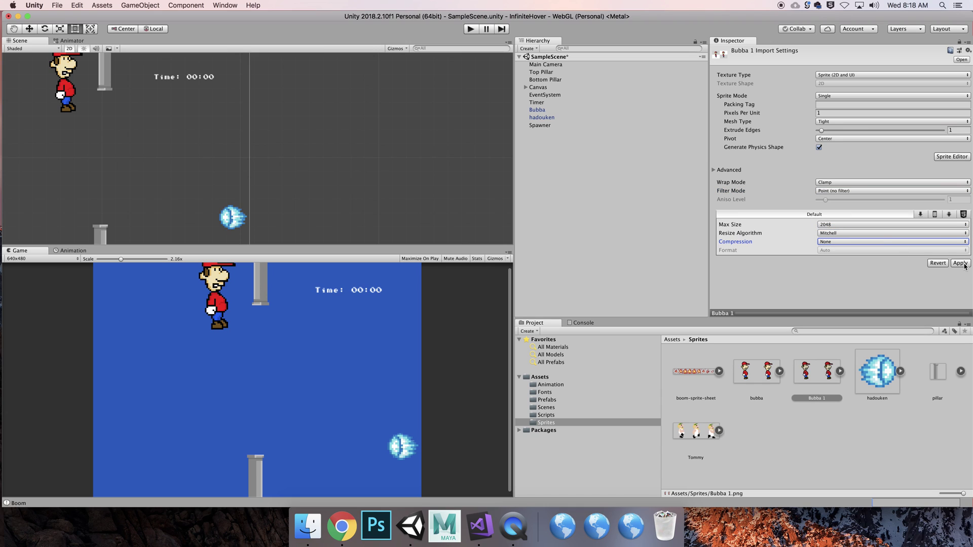
pyautogui.click(960, 263)
pyautogui.click(866, 96)
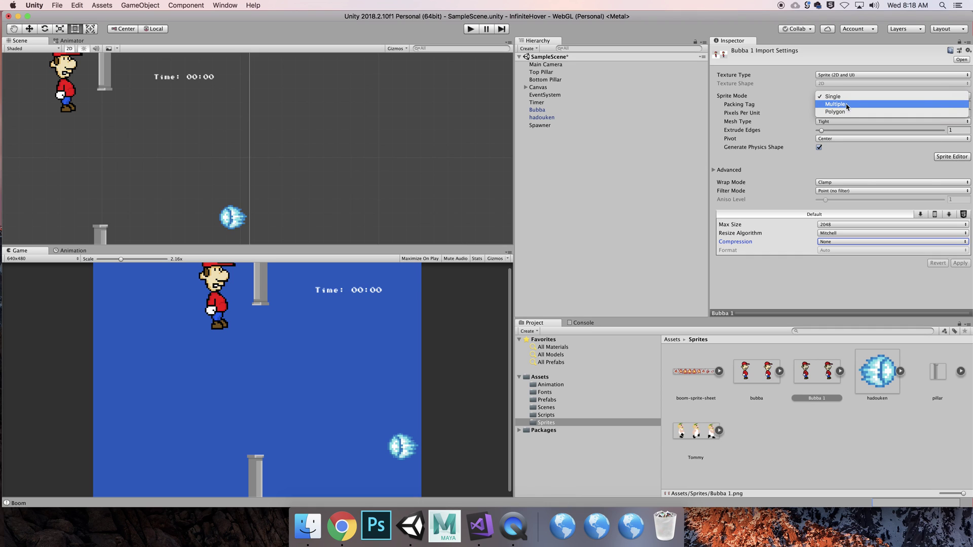
pyautogui.click(846, 105)
# Slice the Bubba 1 spritesheet into two sprites using Grid By Cell Count in the Sprite Editor
pyautogui.click(957, 149)
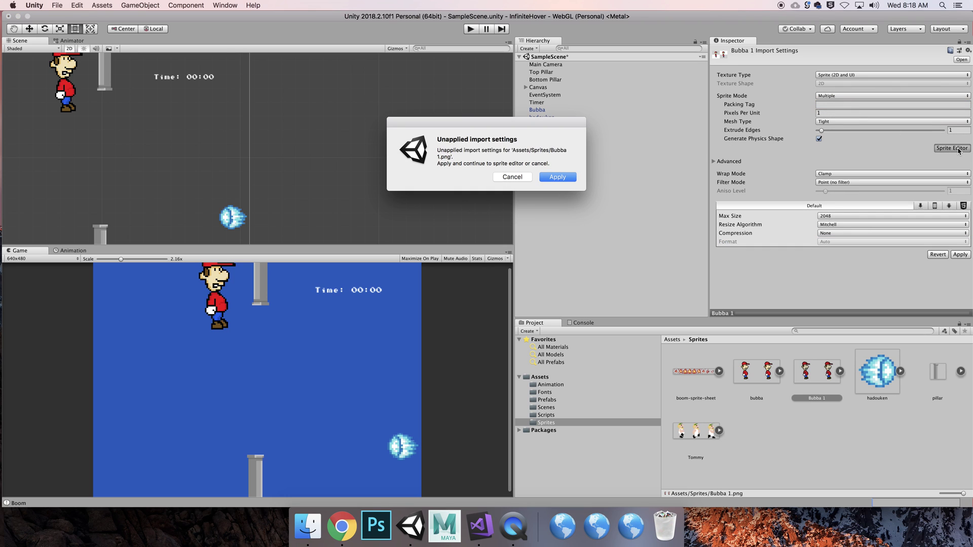
pyautogui.click(558, 177)
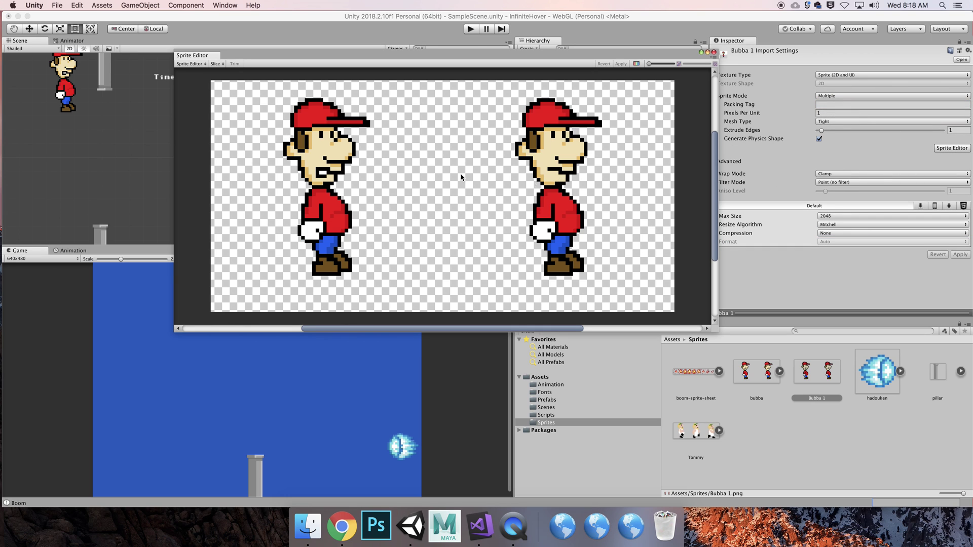
pyautogui.click(216, 64)
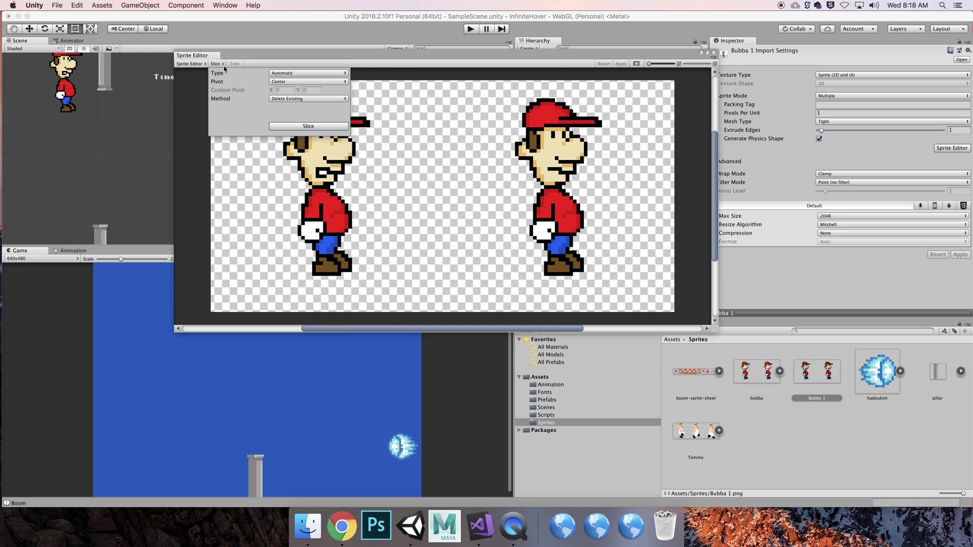
pyautogui.click(223, 66)
pyautogui.click(222, 66)
pyautogui.click(344, 76)
pyautogui.click(311, 90)
pyautogui.click(252, 83)
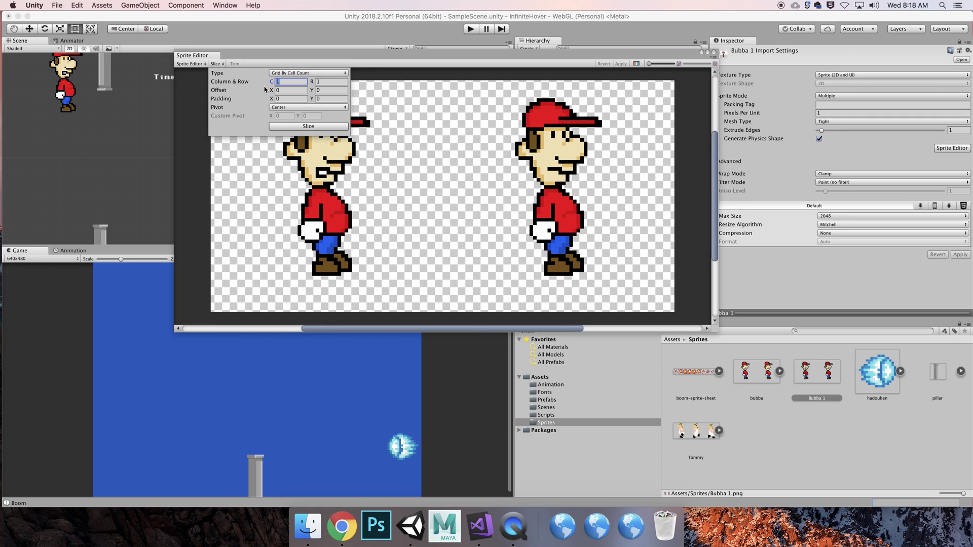
pyautogui.click(308, 126)
# Check the Bubba 1_0 and Bubba 1_1 slices, apply the slicing, and close the Sprite Editor
pyautogui.click(332, 194)
pyautogui.click(541, 174)
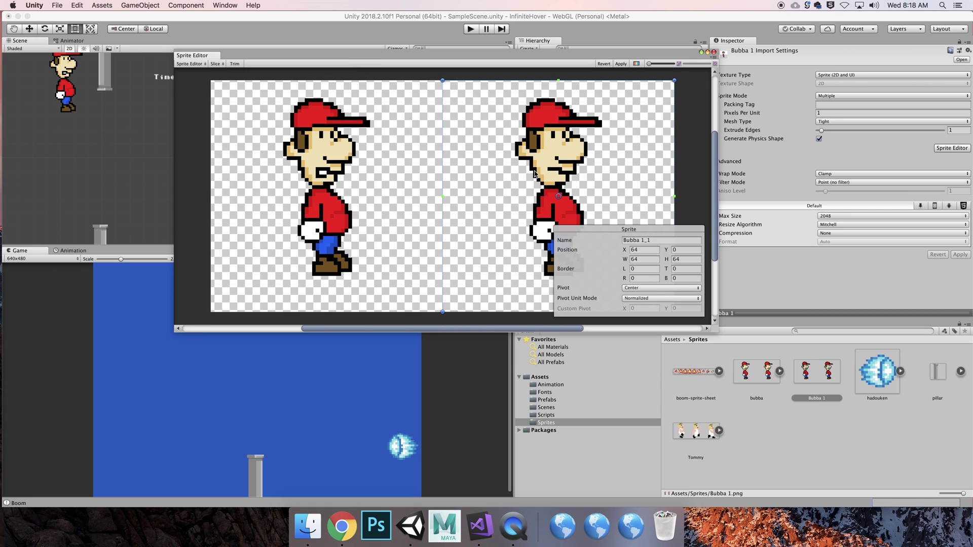
pyautogui.click(622, 64)
pyautogui.click(714, 53)
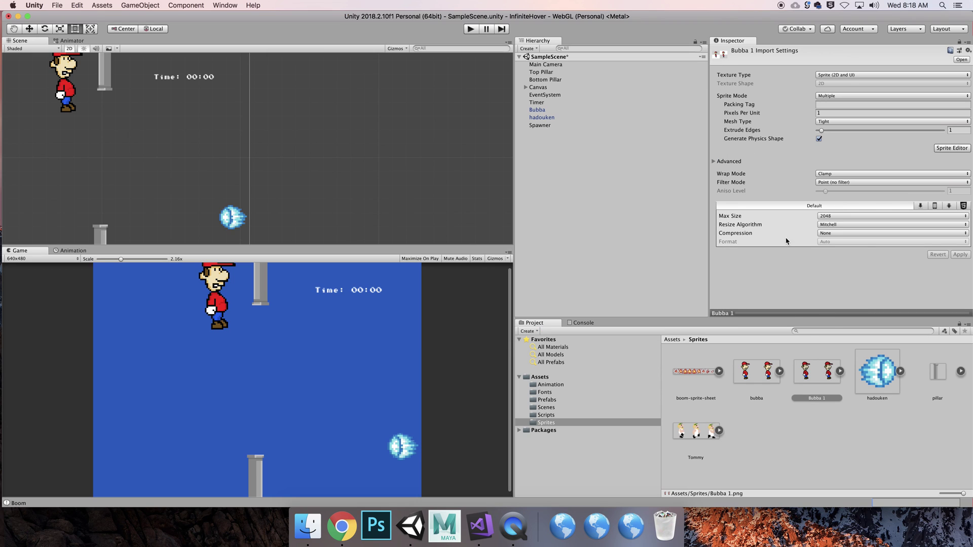
# Select both sliced sprites under Bubba 1 and drag them into the Hierarchy
pyautogui.click(839, 371)
pyautogui.click(877, 377)
pyautogui.keyDown('shift'); pyautogui.click(944, 383); pyautogui.keyUp('shift')
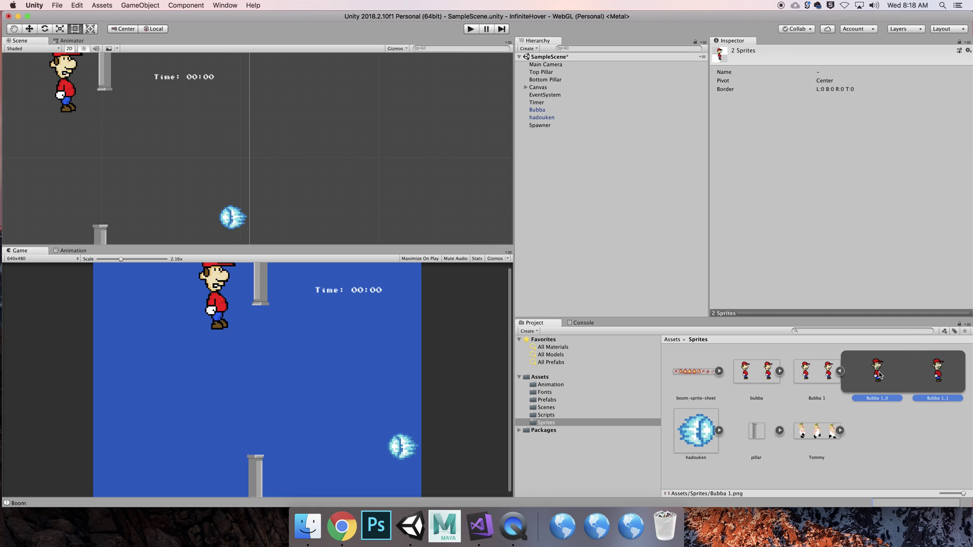
pyautogui.moveTo(879, 375); pyautogui.dragTo(546, 155)
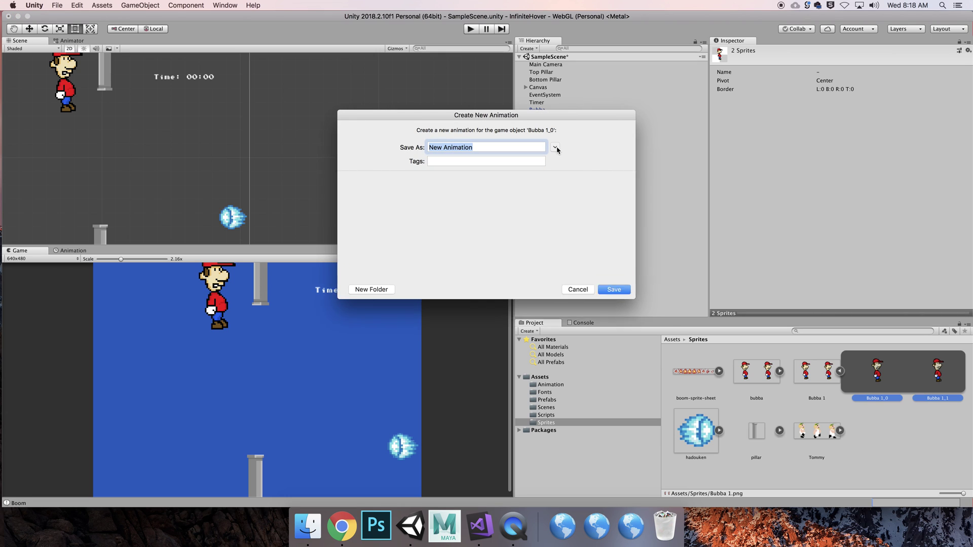
# Save the new animation clip as Bubba_1 in the Animation folder, avoiding the existing bubba name
pyautogui.click(555, 148)
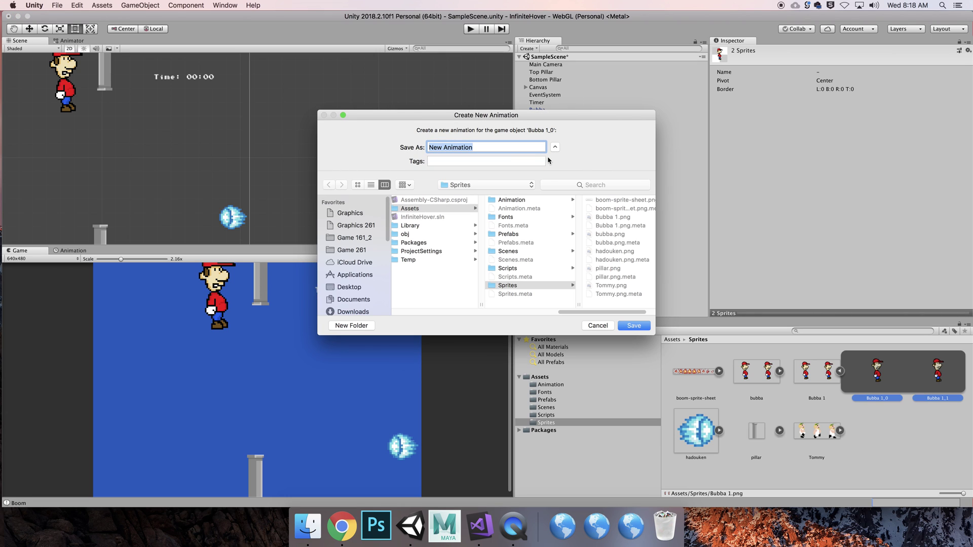
pyautogui.click(419, 209)
pyautogui.click(515, 200)
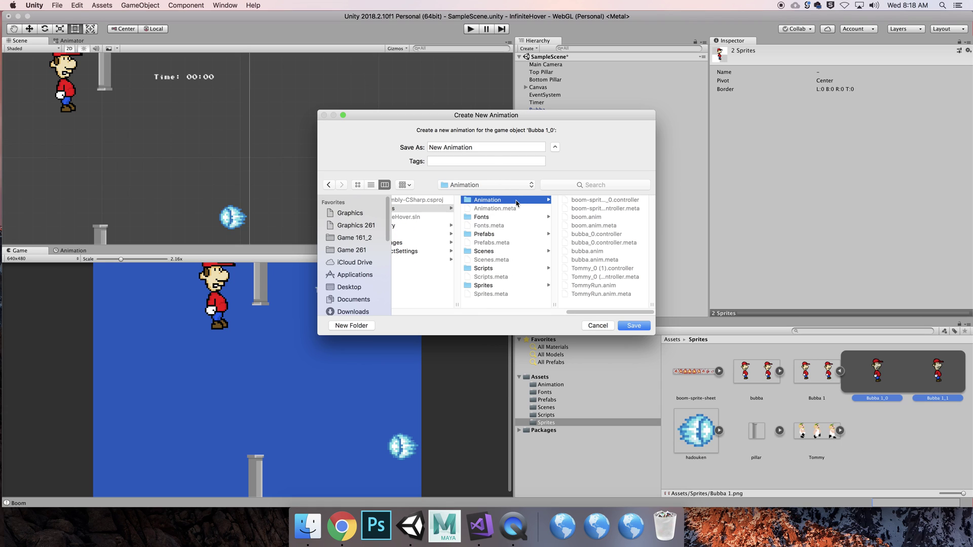
pyautogui.click(490, 147)
pyautogui.write('Bubba')
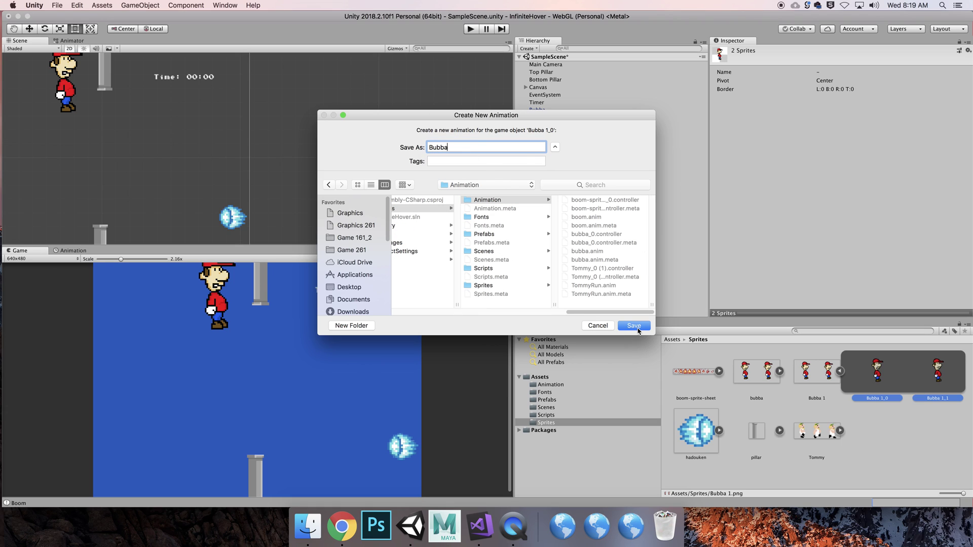
pyautogui.click(634, 327)
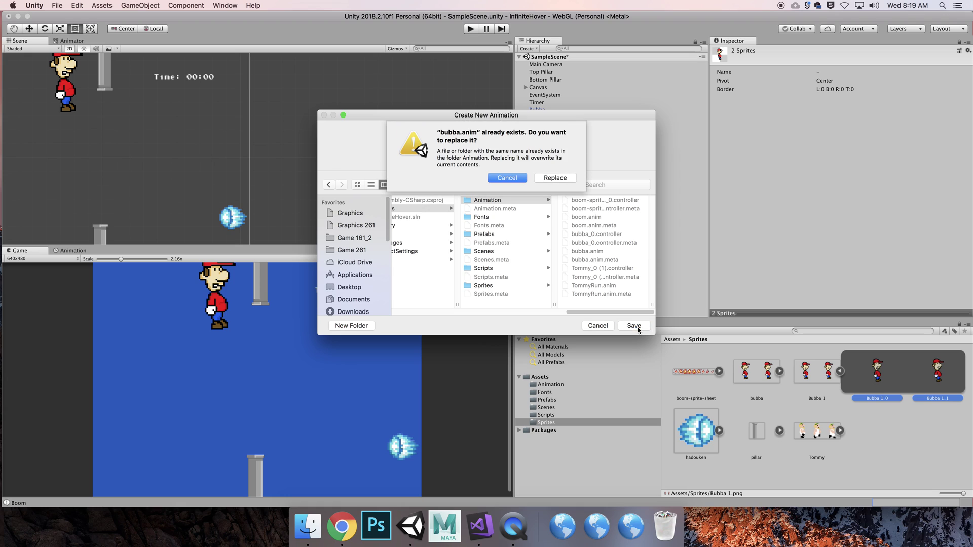
pyautogui.click(517, 178)
pyautogui.write('_1')
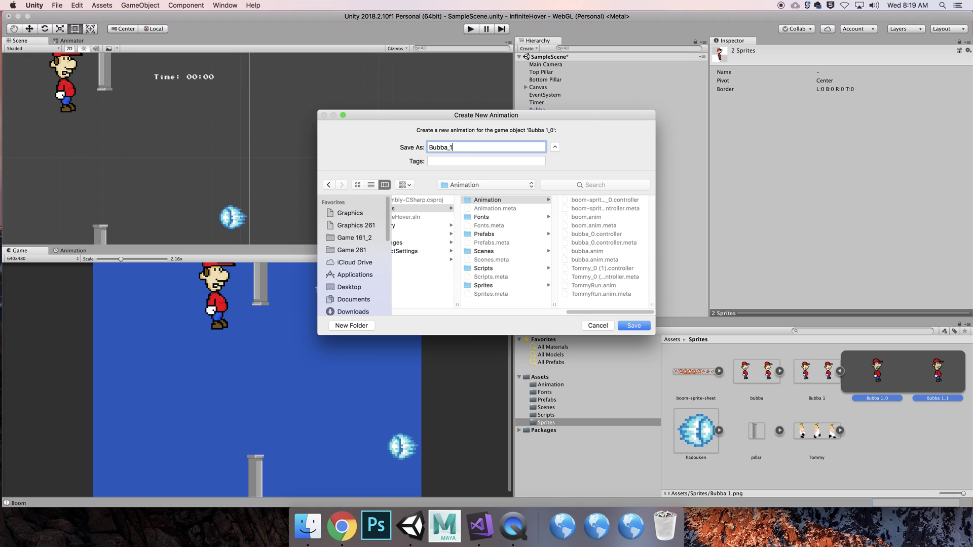
pyautogui.click(635, 326)
# Frame the Bubba 1_0 object in the Scene view with F and enter Play mode
pyautogui.click(553, 133)
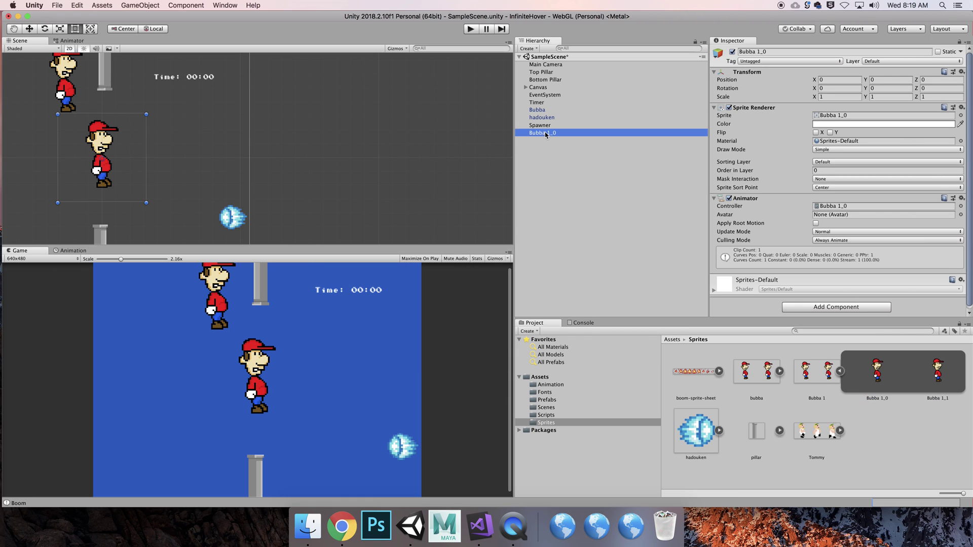
pyautogui.press('f')
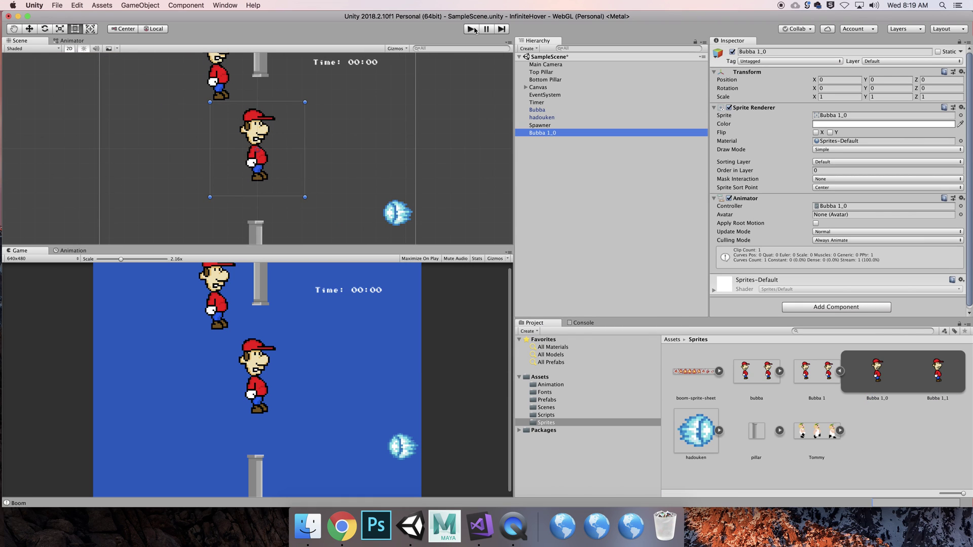
pyautogui.click(475, 31)
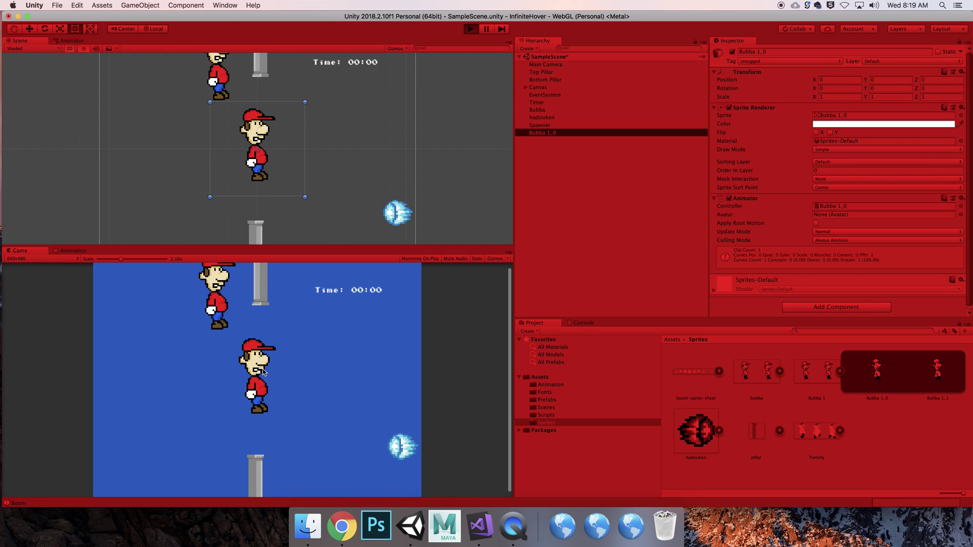